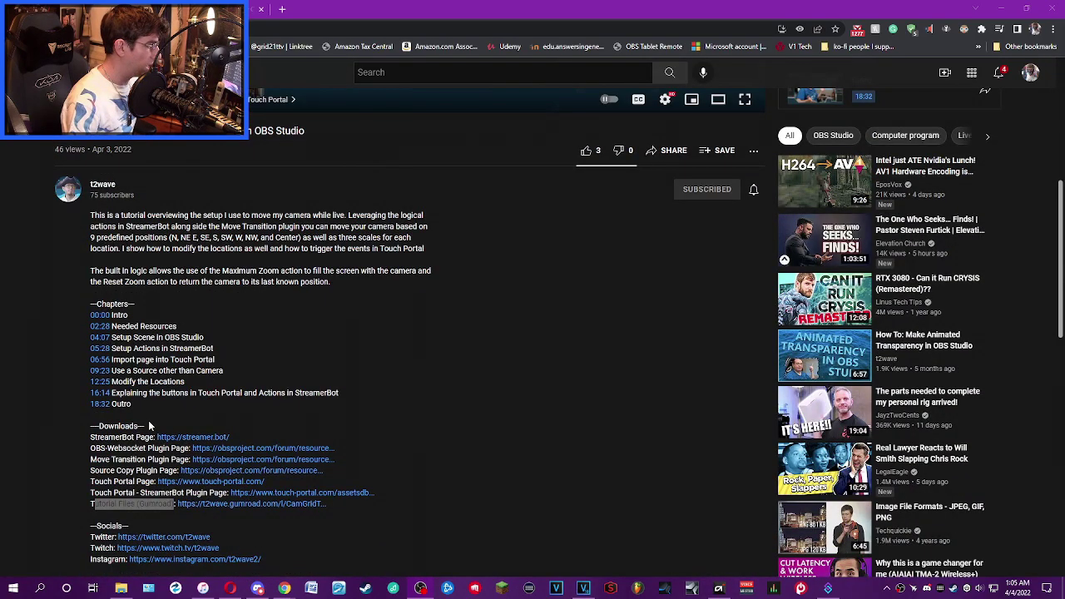
Review the tutorial files linked in the video description and the contents of their Gumroad page, and return to the video
scroll(333, 333, down, 2)
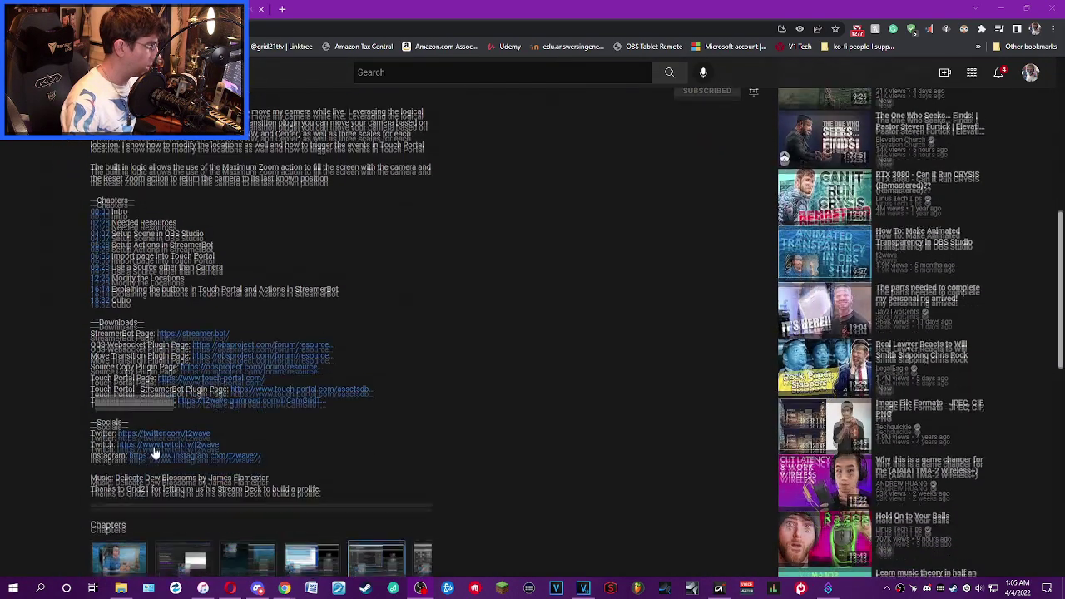
drag(93, 395, 90, 396)
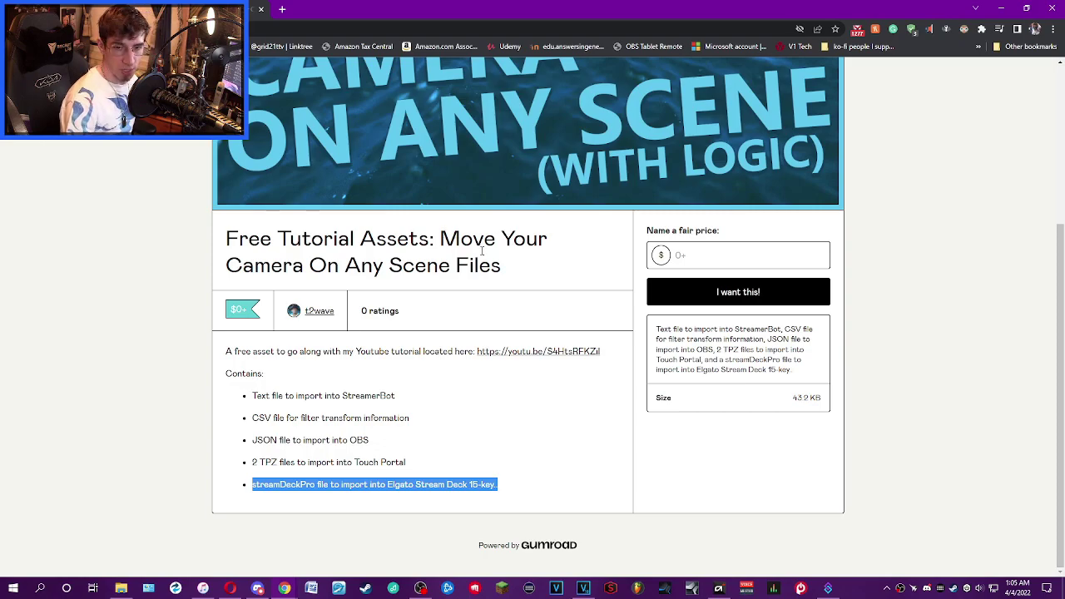
scroll(481, 251, up, 1)
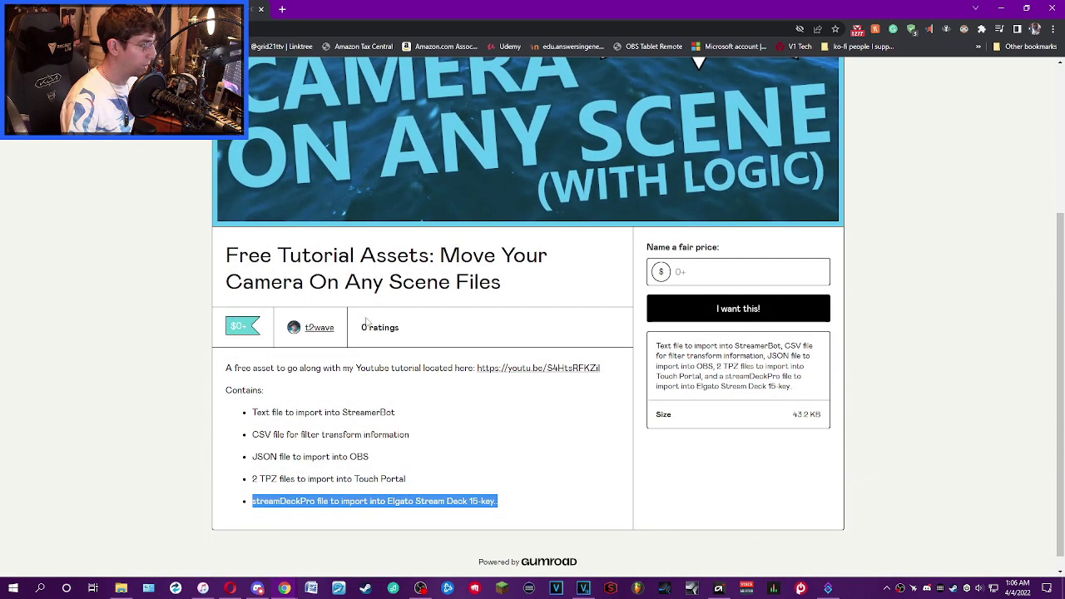
key(ctrl+w)
scroll(441, 278, up, 10)
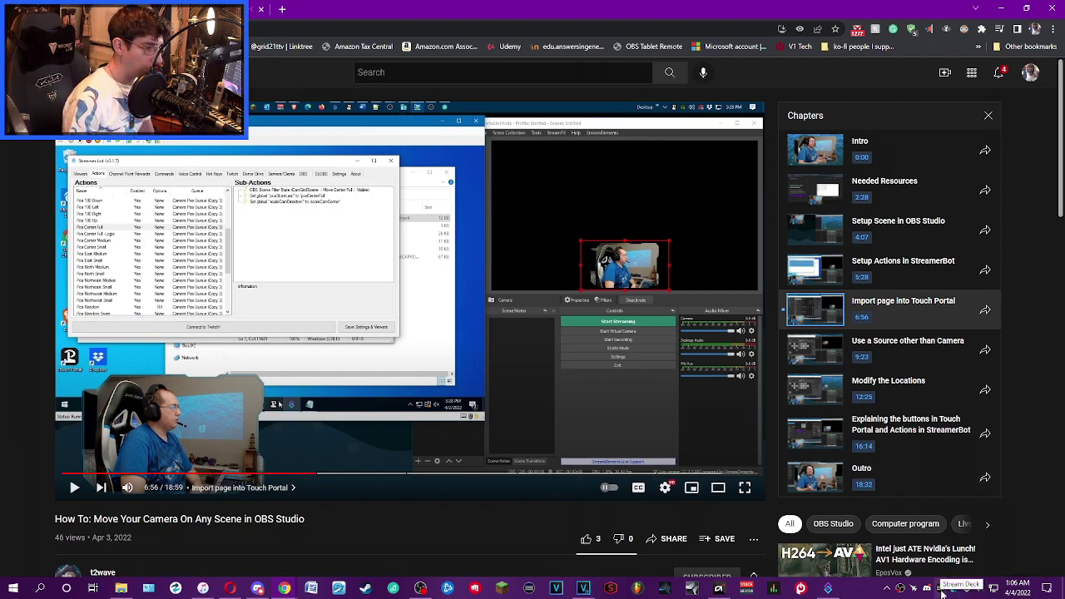
Switch to Stream Deck and open the profile preferences for the Stream Deck 15 Key, selecting the Tutorial Move Cam profile
click(941, 589)
click(470, 252)
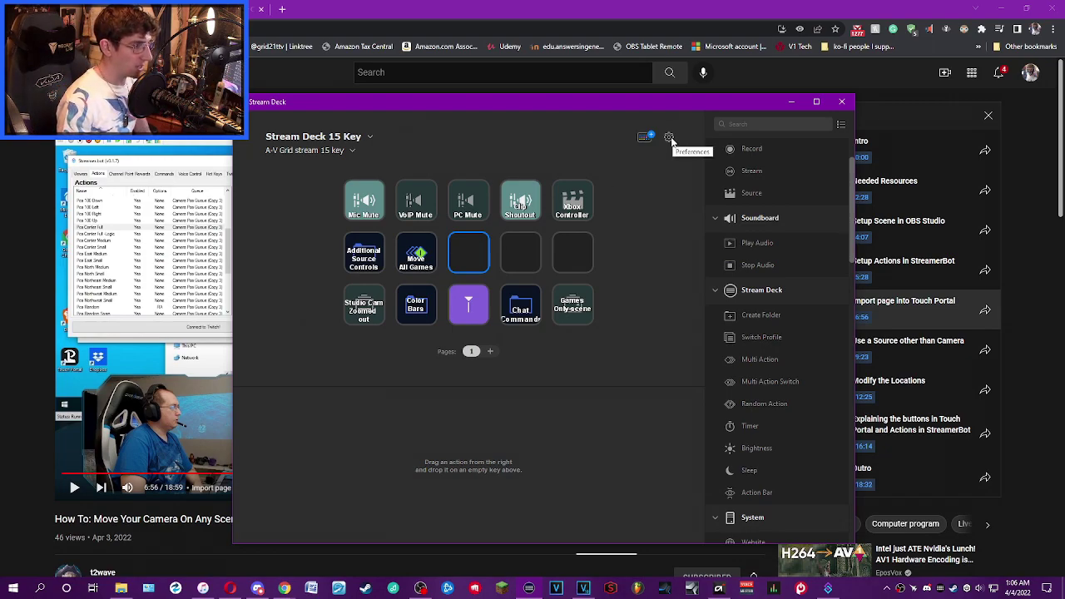
click(670, 138)
click(472, 184)
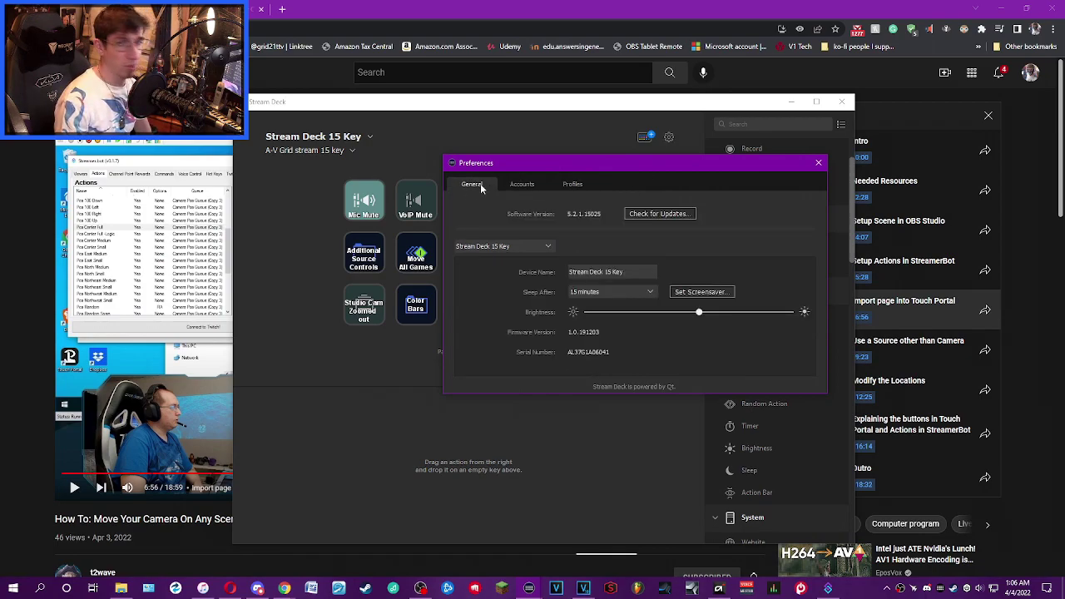
click(574, 185)
click(519, 302)
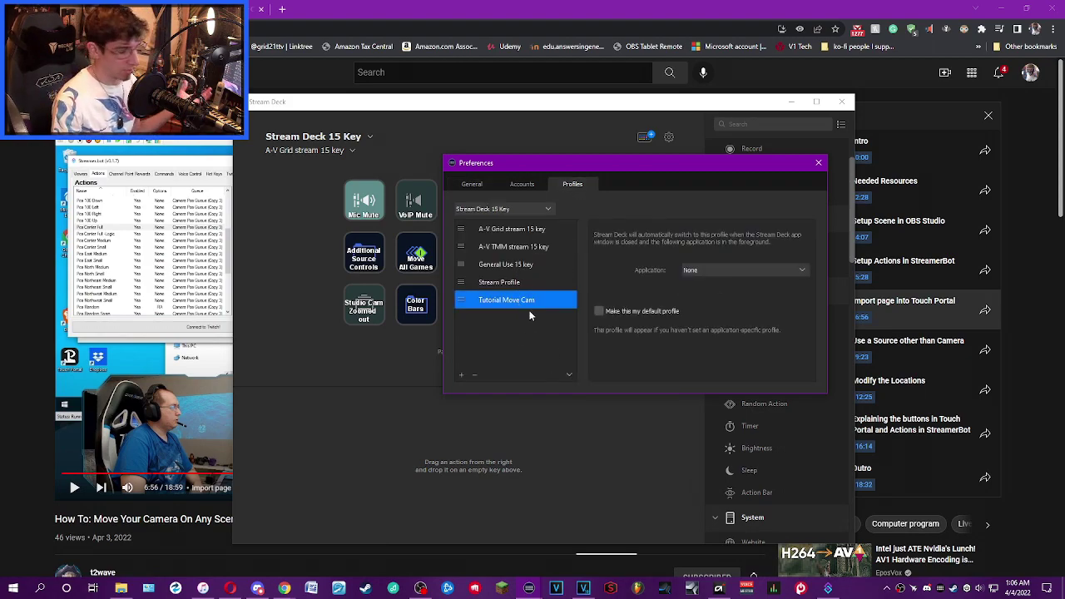
Import the Tutorial Move Cam profile file from the Streaming Backup folder, activate the imported copy and close the preferences
click(570, 375)
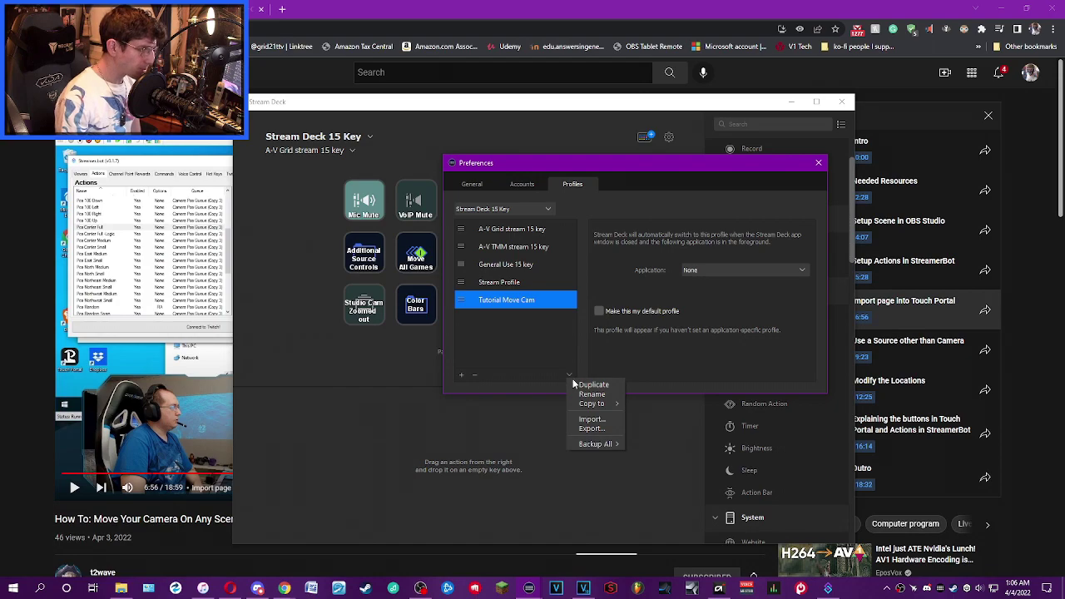
click(603, 420)
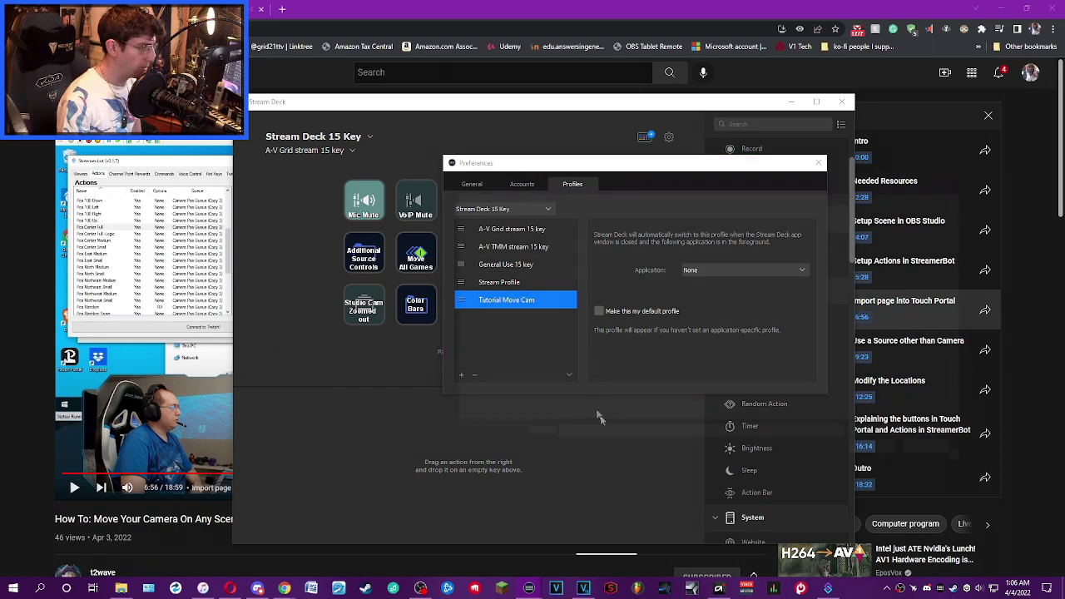
scroll(693, 416, down, 5)
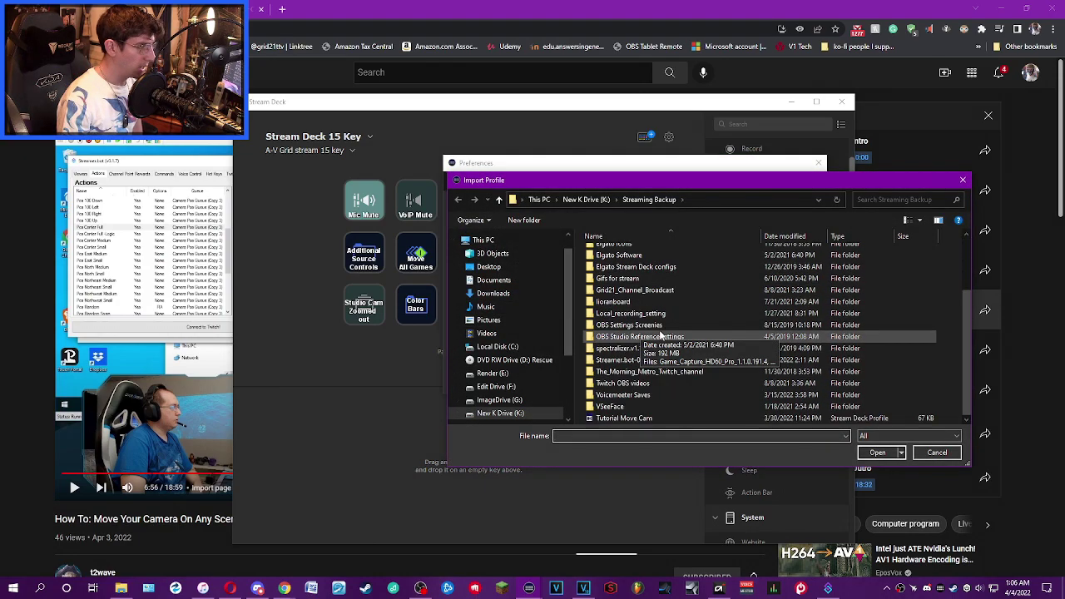
double_click(649, 418)
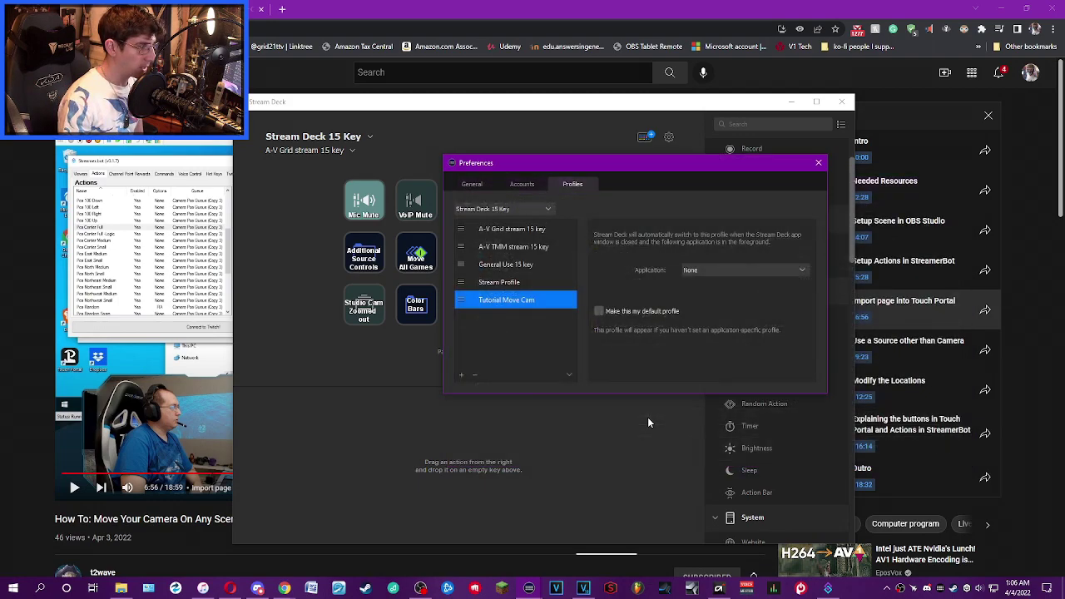
click(546, 319)
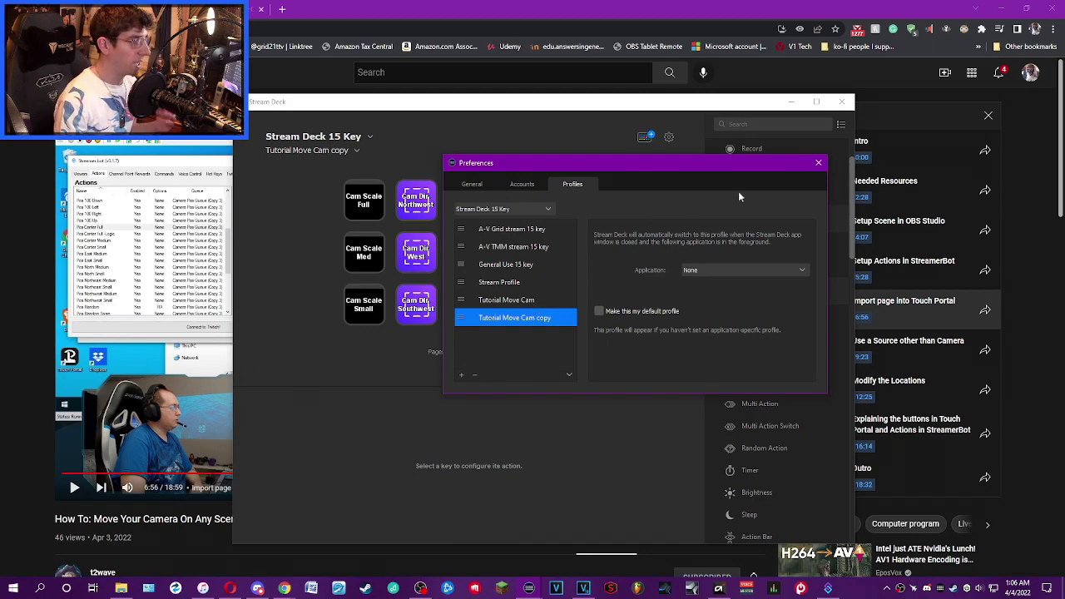
click(818, 163)
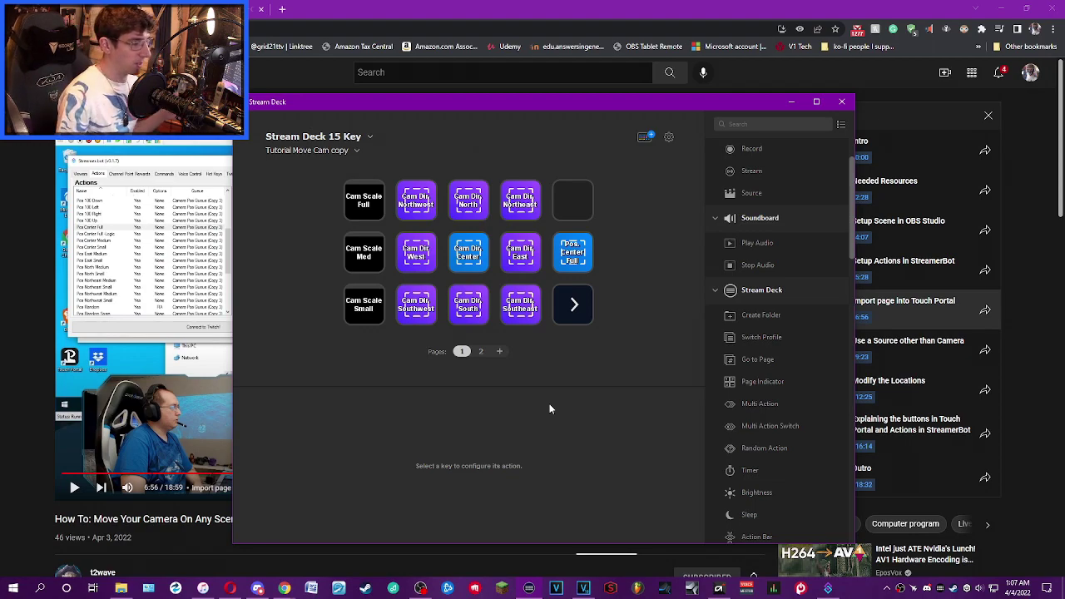
Add a Switch Profile action to the empty key above Pos. Center Full, targeting the A-V Grid stream 15 key profile
scroll(757, 250, down, 2)
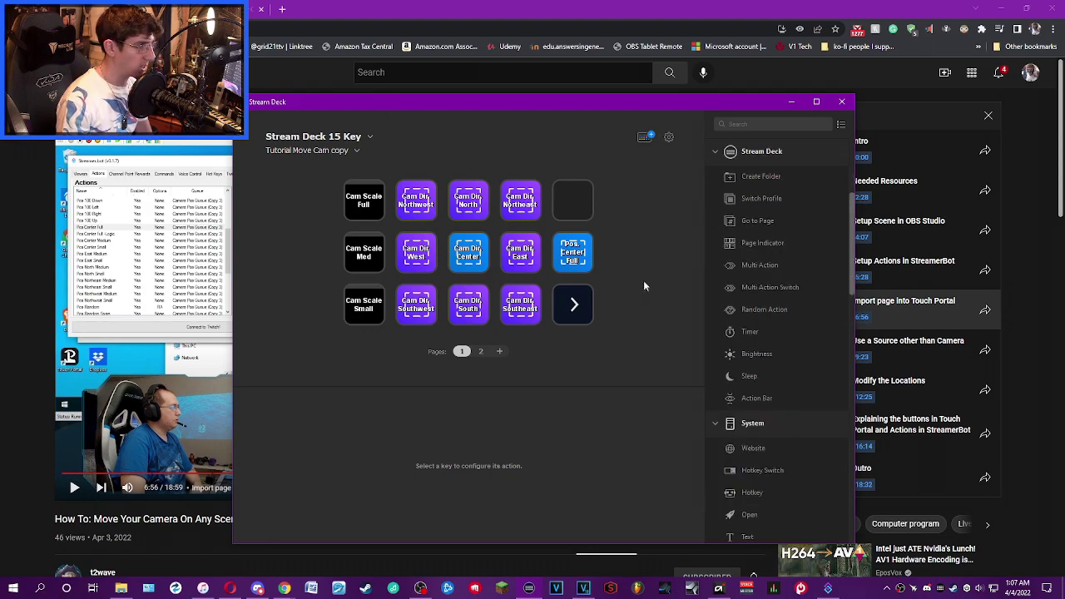
scroll(825, 289, up, 2)
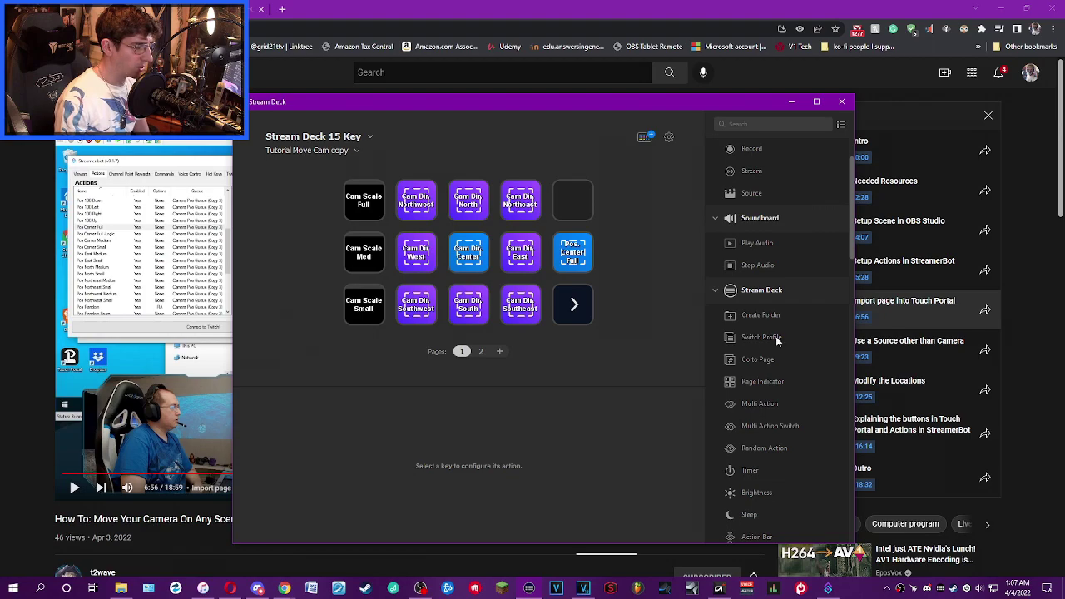
drag(776, 339, 573, 201)
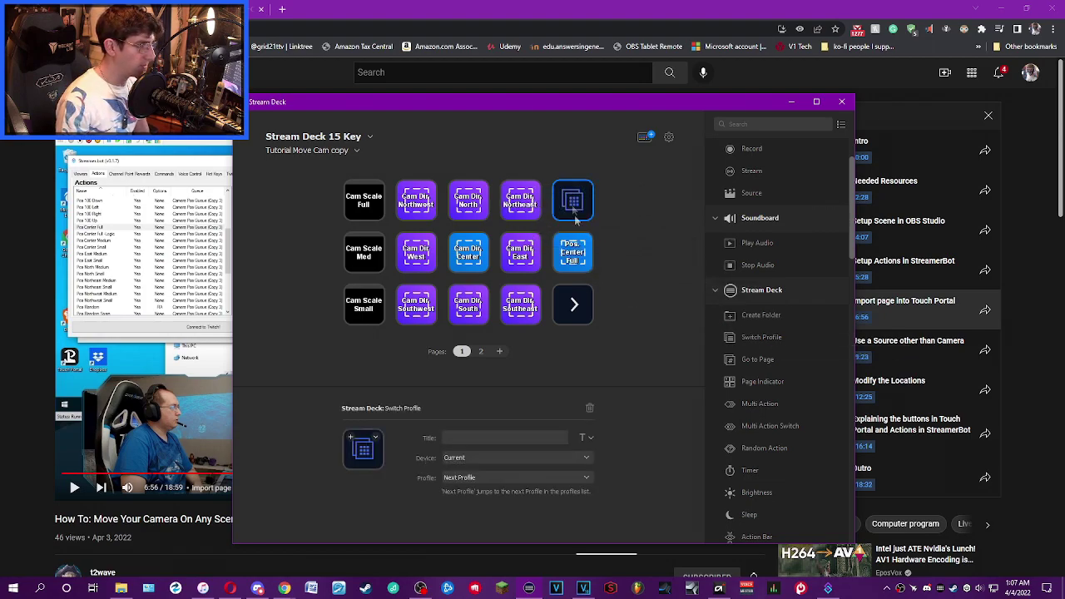
click(587, 480)
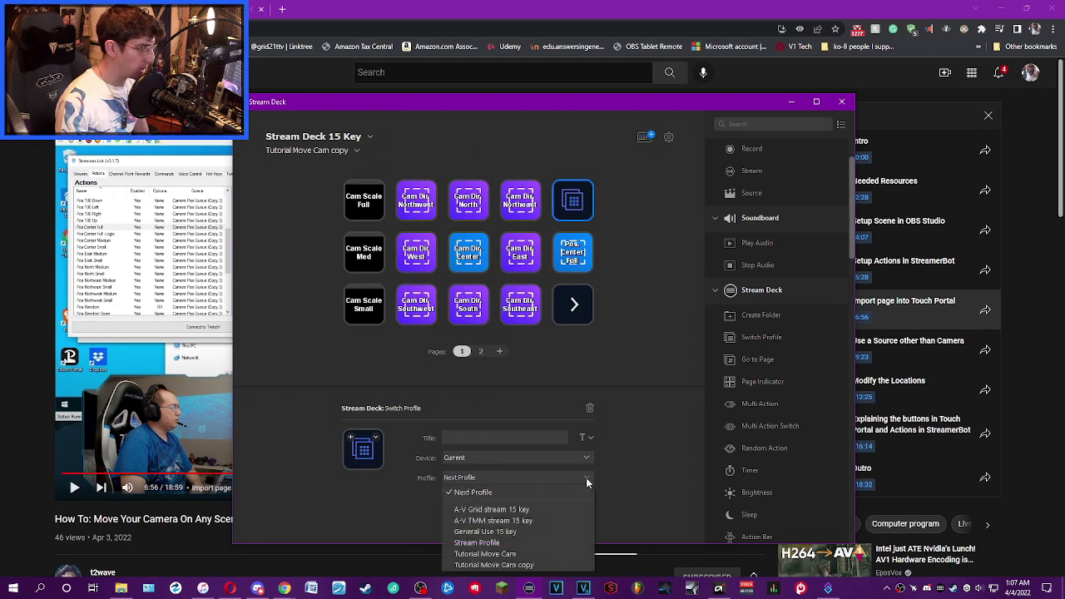
click(526, 509)
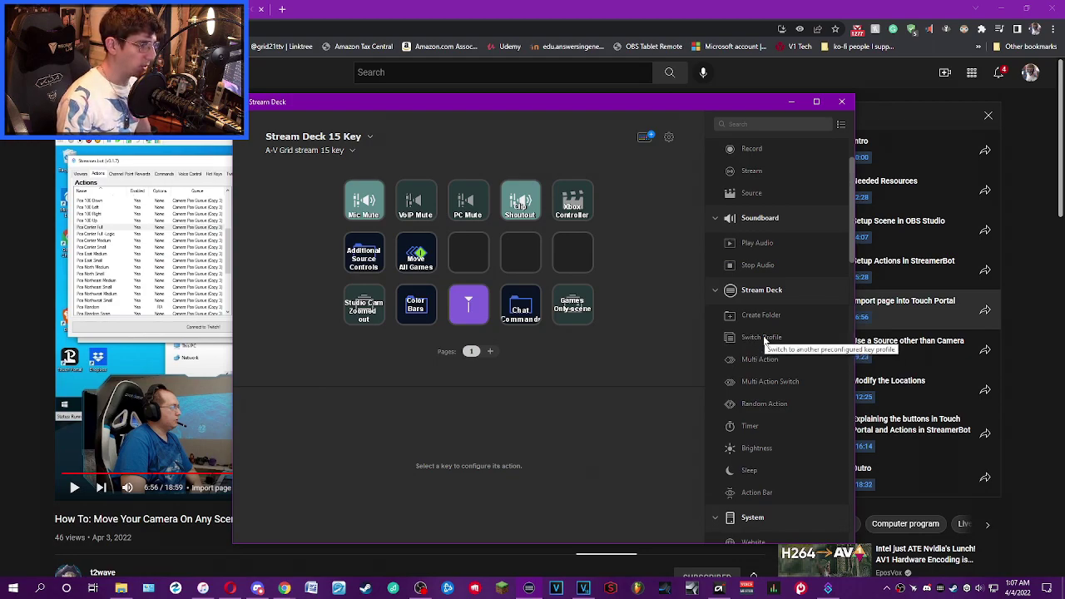
In the A-V Grid stream 15 key profile, add a Switch Profile action beside Move All Games, targeting Tutorial Move Cam copy
drag(753, 343, 463, 258)
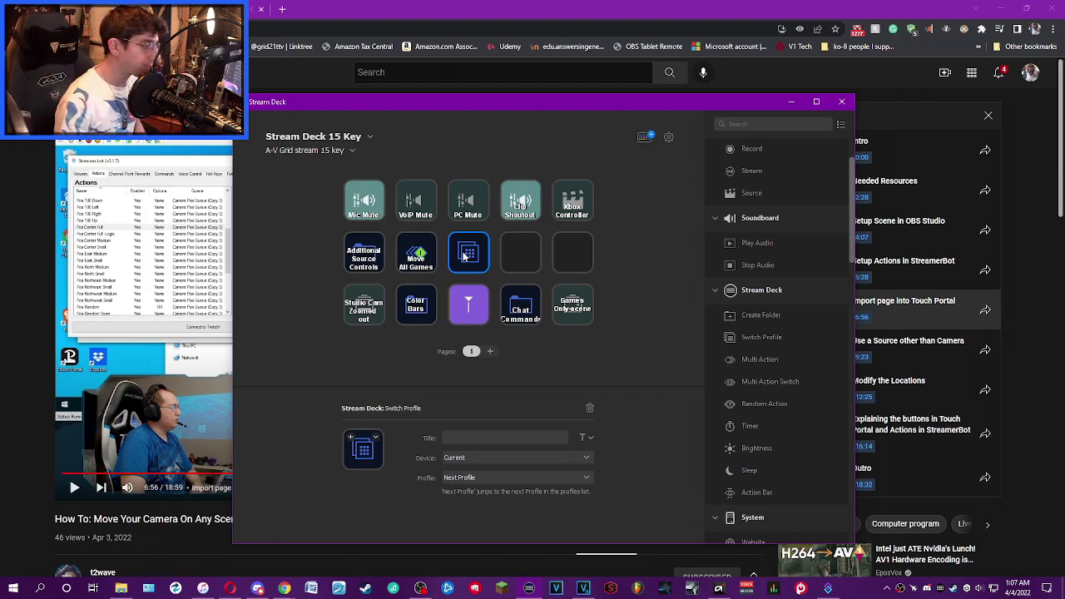
click(587, 479)
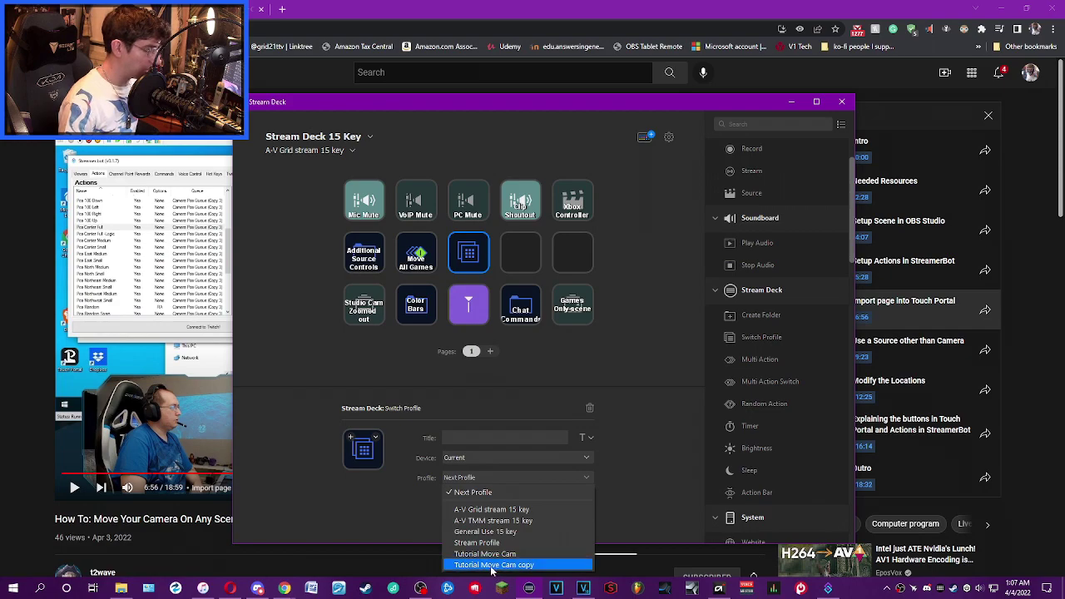
click(523, 566)
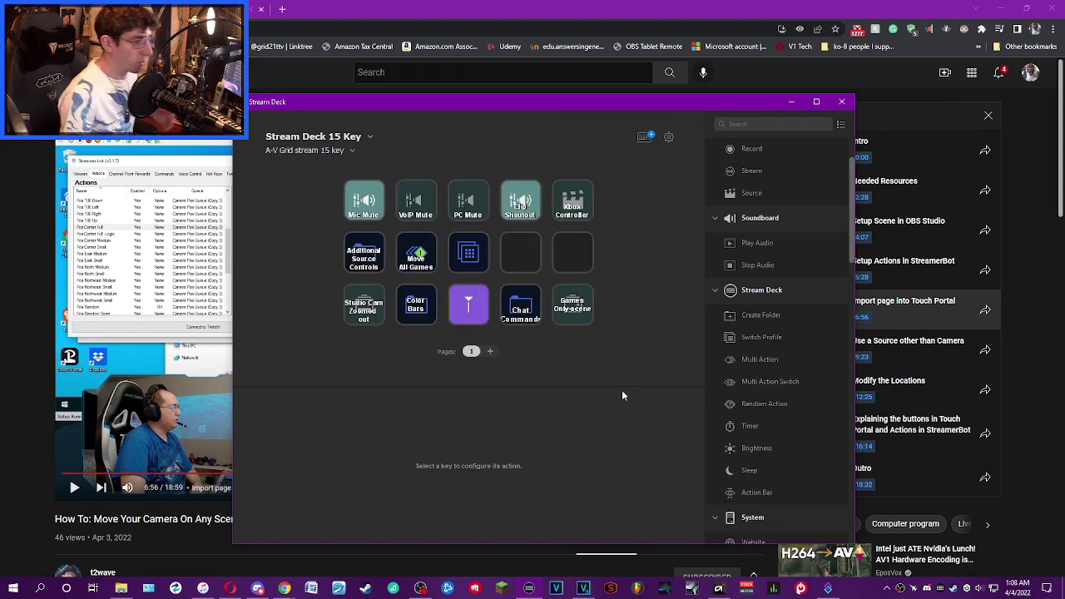
Title the Switch Profile key beside Move All Games "Move Cam Profile", with the words split across lines
click(464, 258)
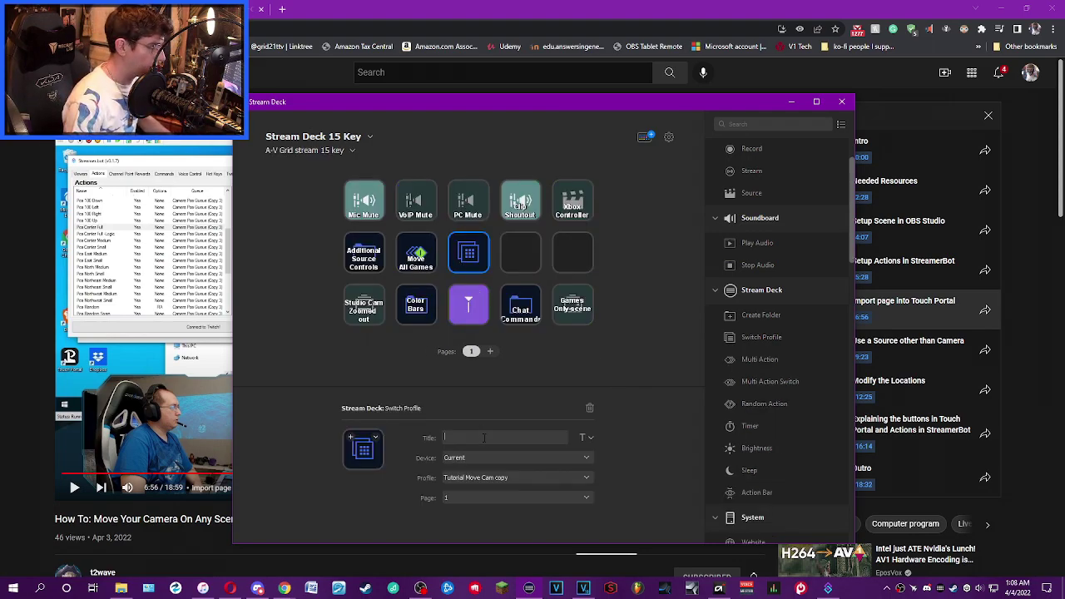
text(Move)
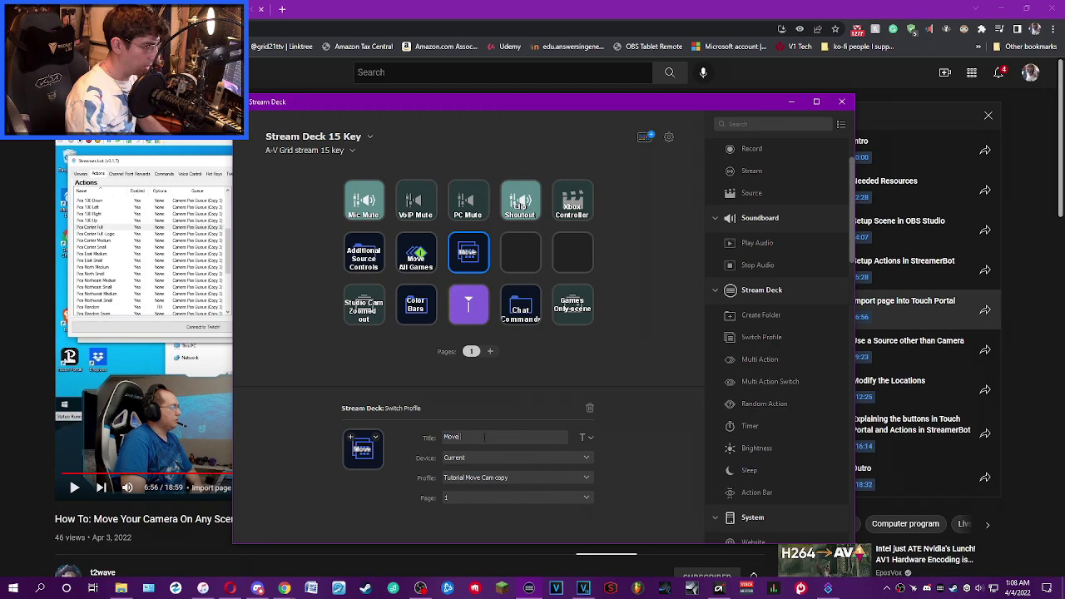
text( Cam P)
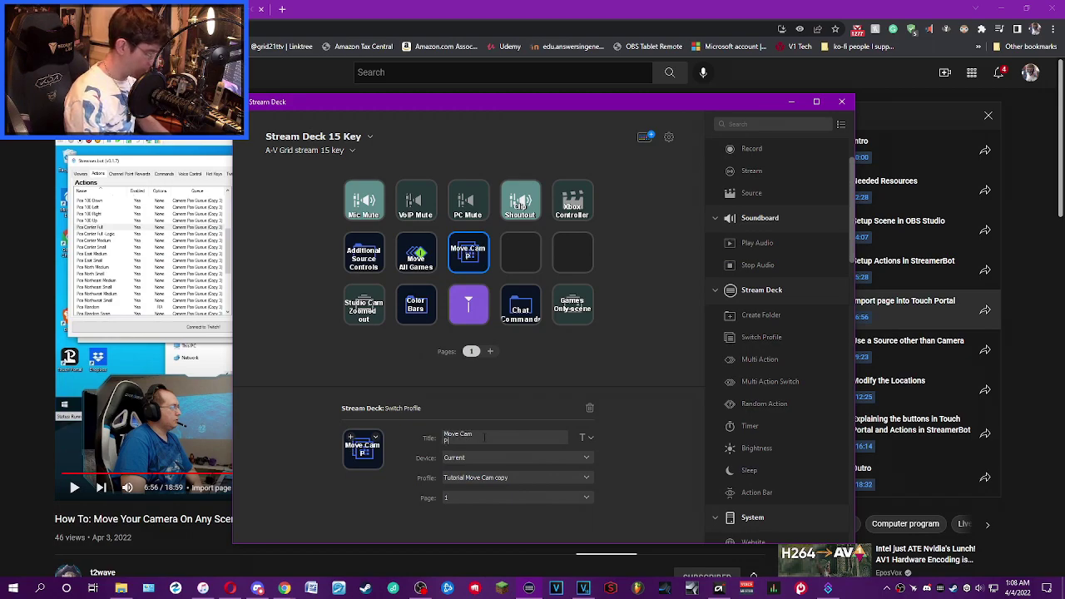
text(rofile)
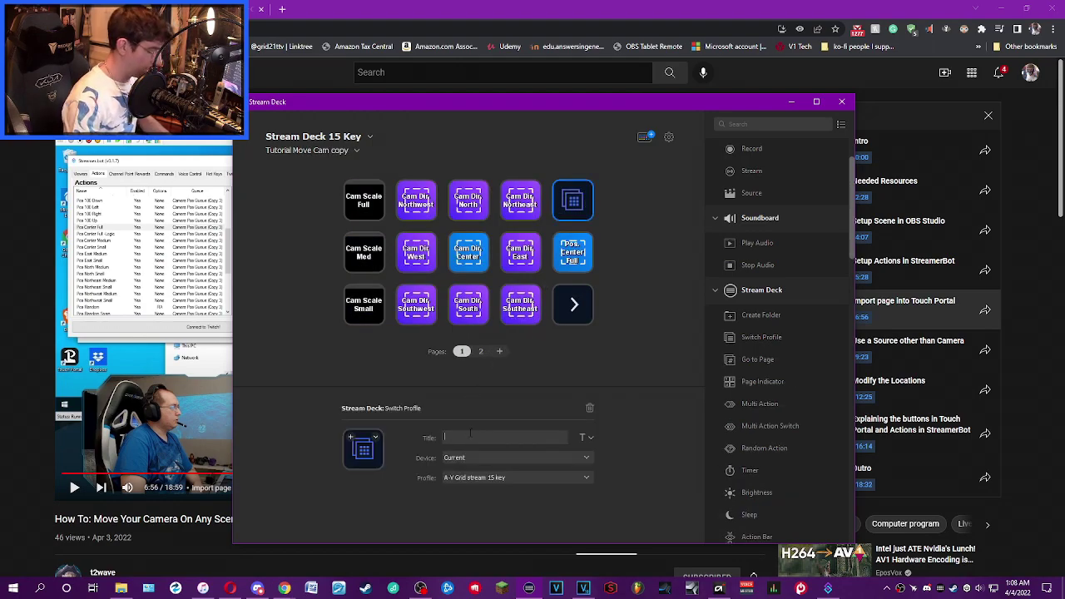
Title the Switch Profile key in the Tutorial Move Cam copy profile "Normal Scene Profile", with one word per line
text(Normal )
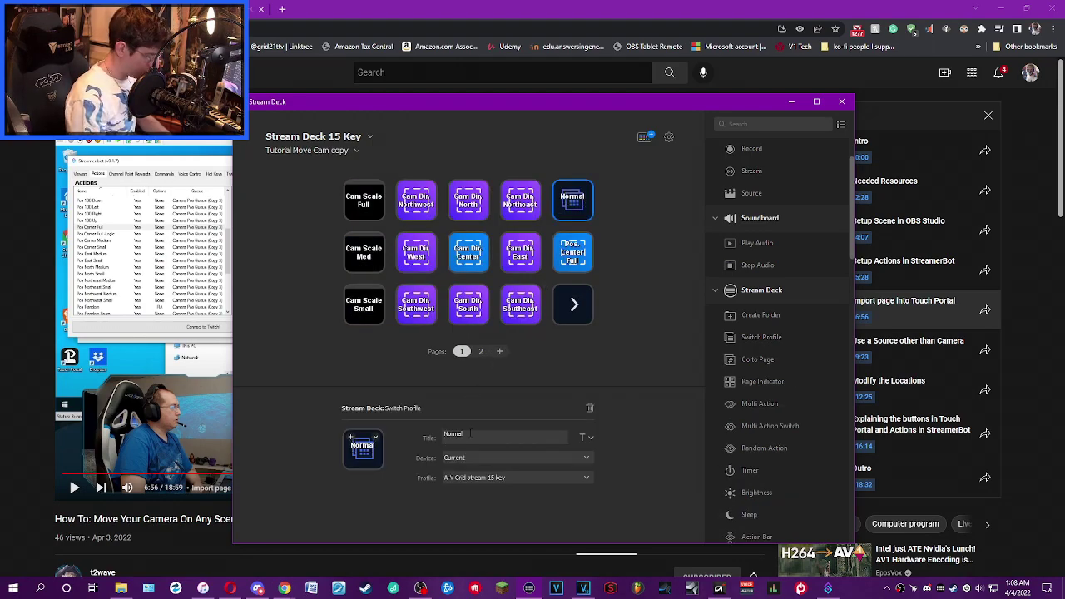
text(Scene Propfi)
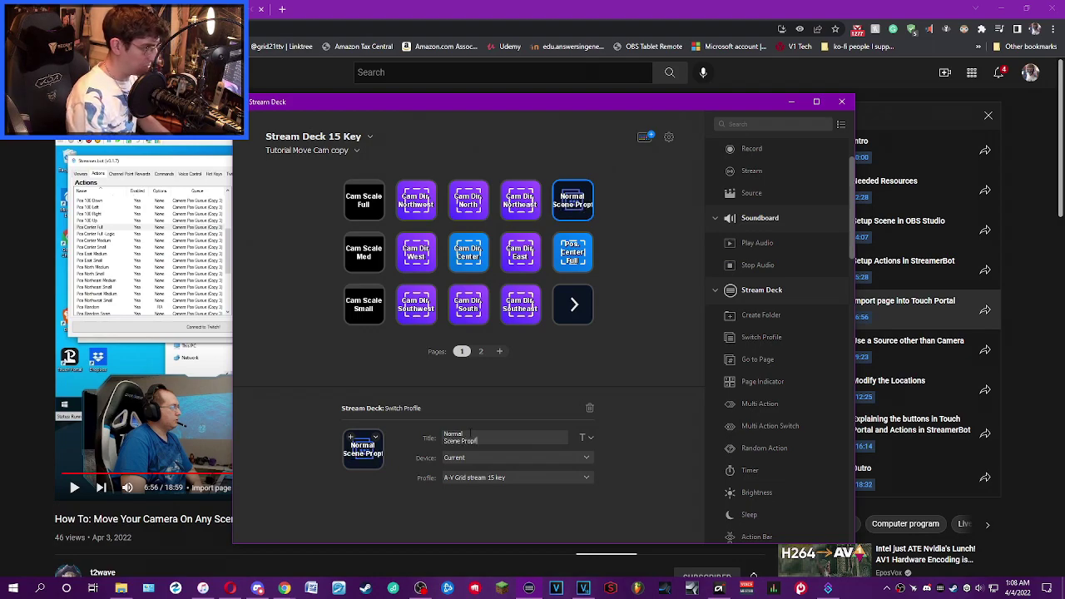
key(BackSpace)
key(BackSpace)
key(BackSpace)
key(Return)
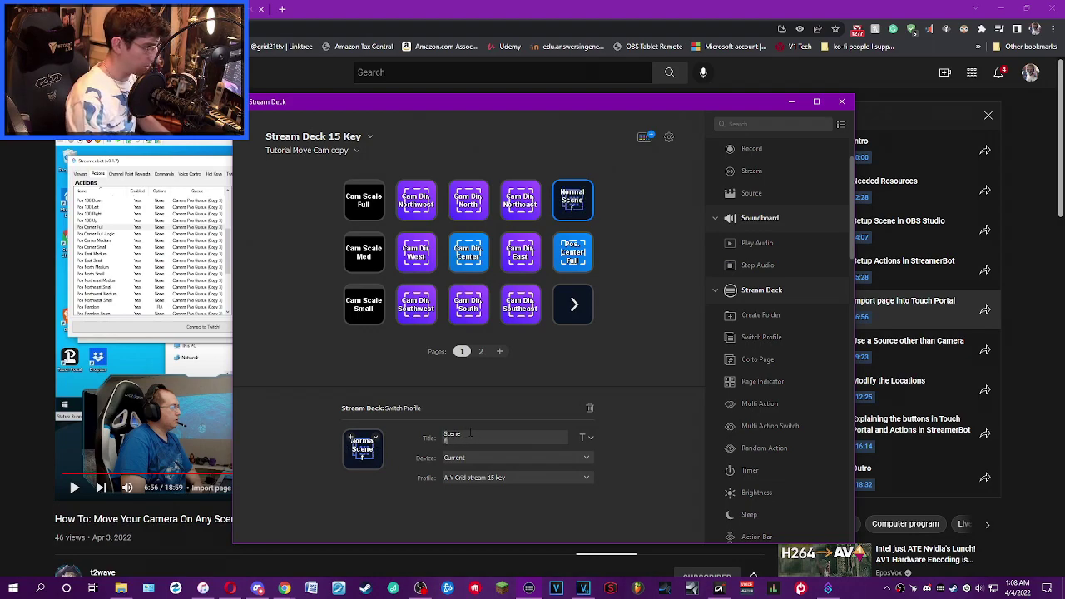
text(Profile)
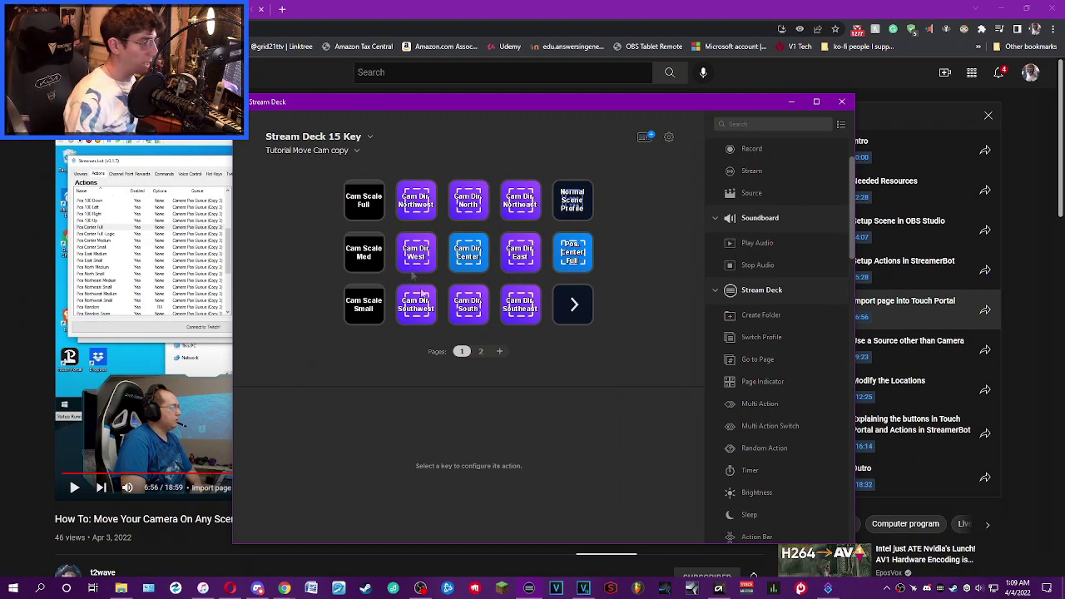
Examine both pages of camera keys in the Tutorial Move Cam copy profile and glance at the Streamer.bot actions
click(481, 352)
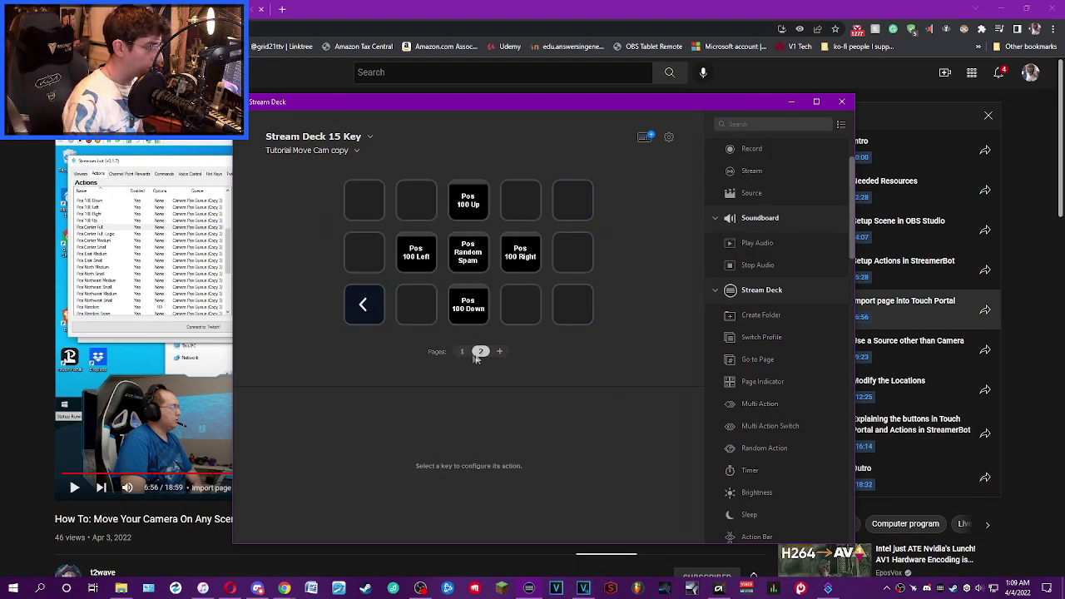
click(462, 352)
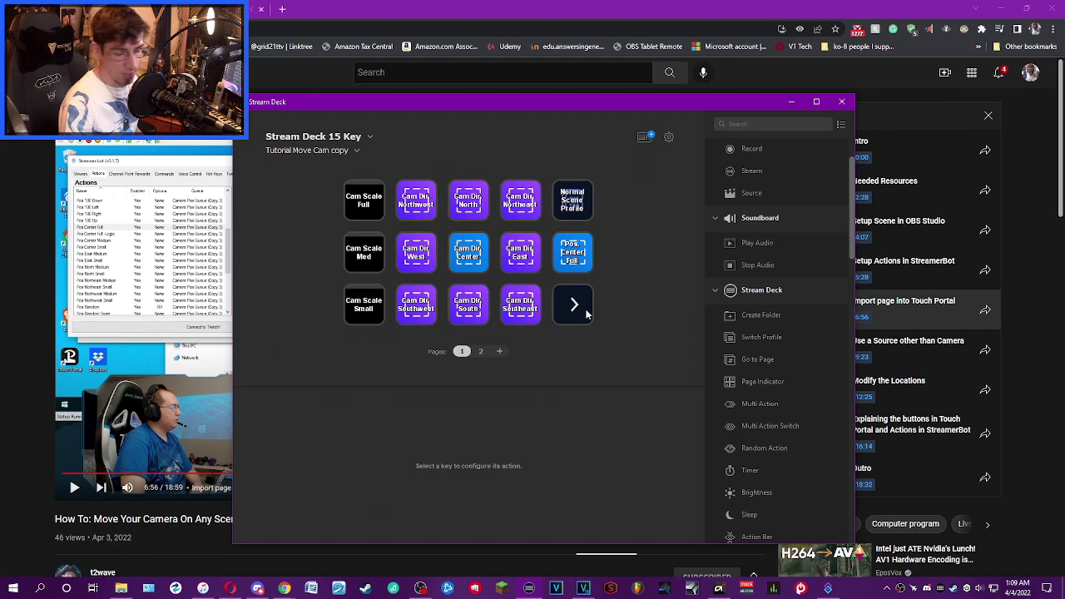
click(574, 305)
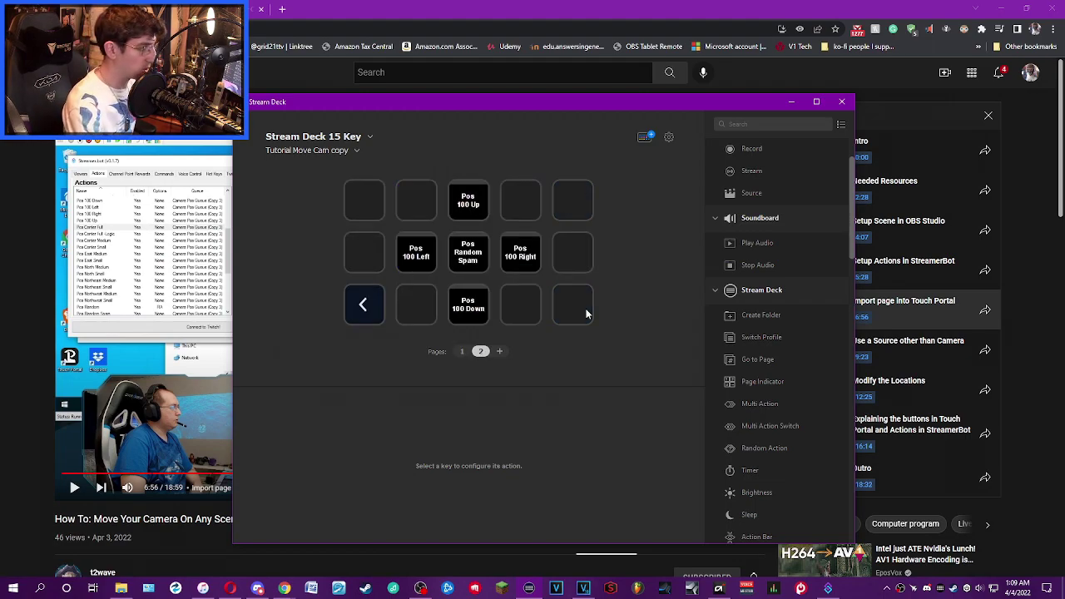
click(586, 314)
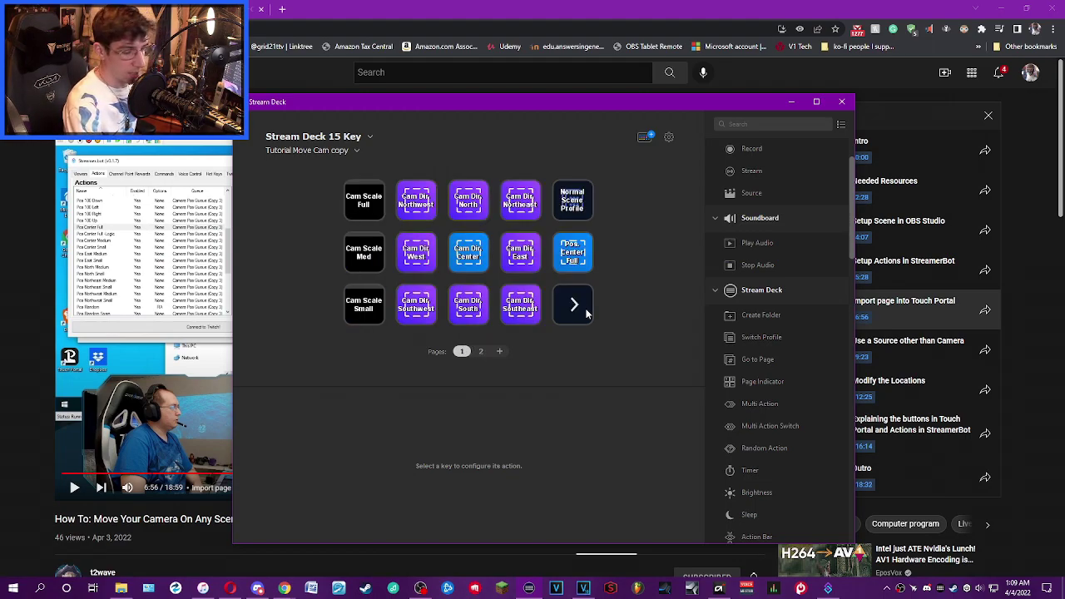
click(586, 314)
click(828, 588)
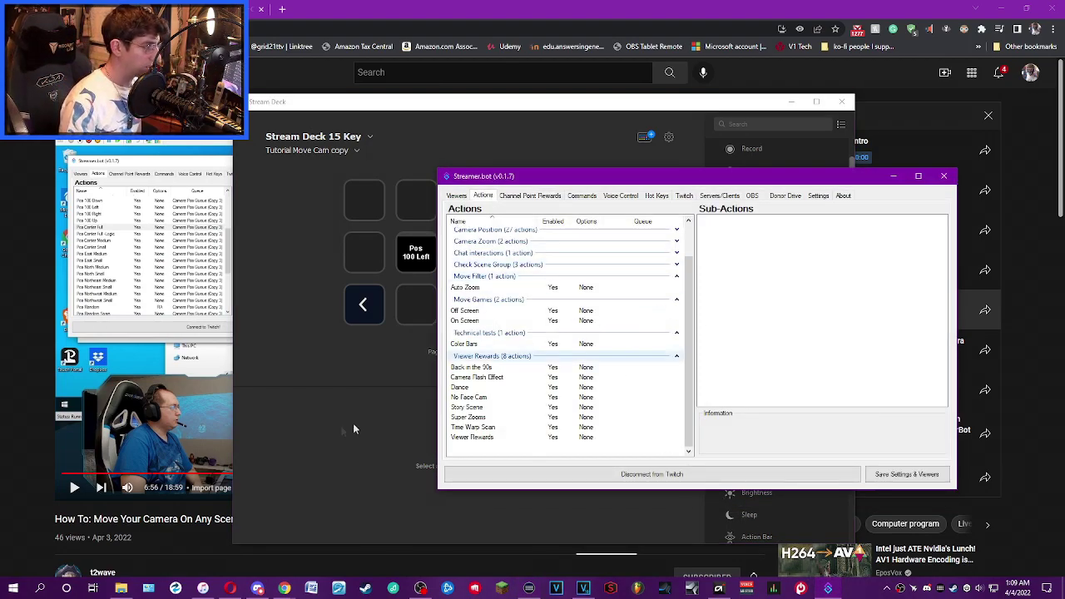
click(331, 432)
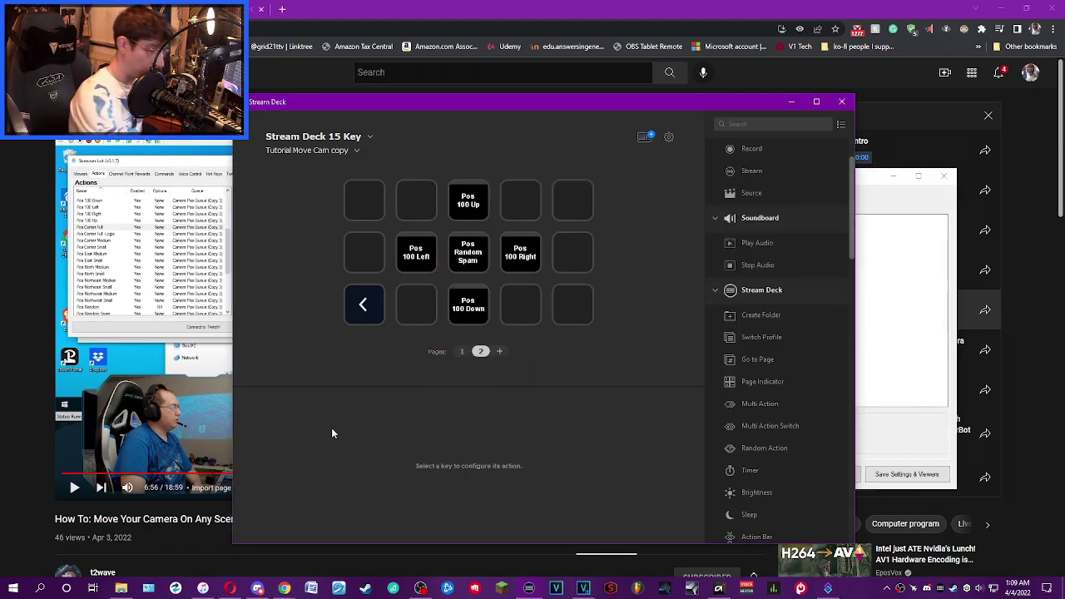